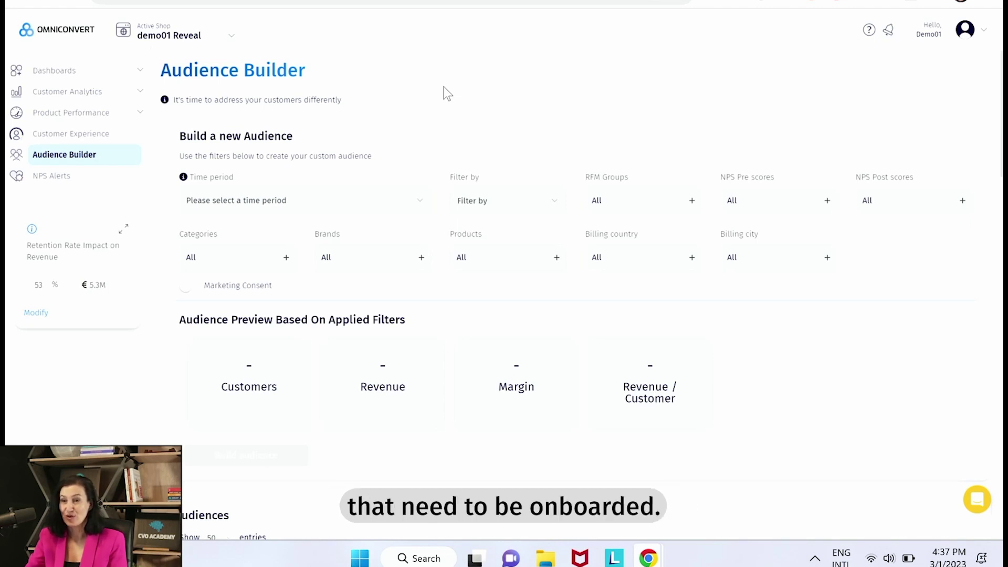
# - Filter customers to the New passion and Apprentice RFM groups, previewing 2K customers and €560K revenue
pyautogui.click(613, 213)
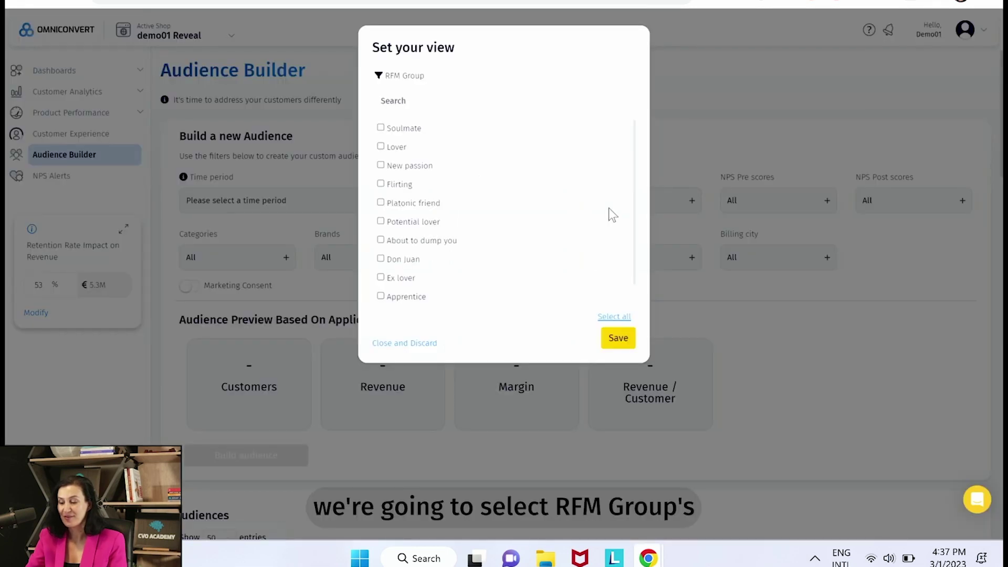
pyautogui.click(407, 168)
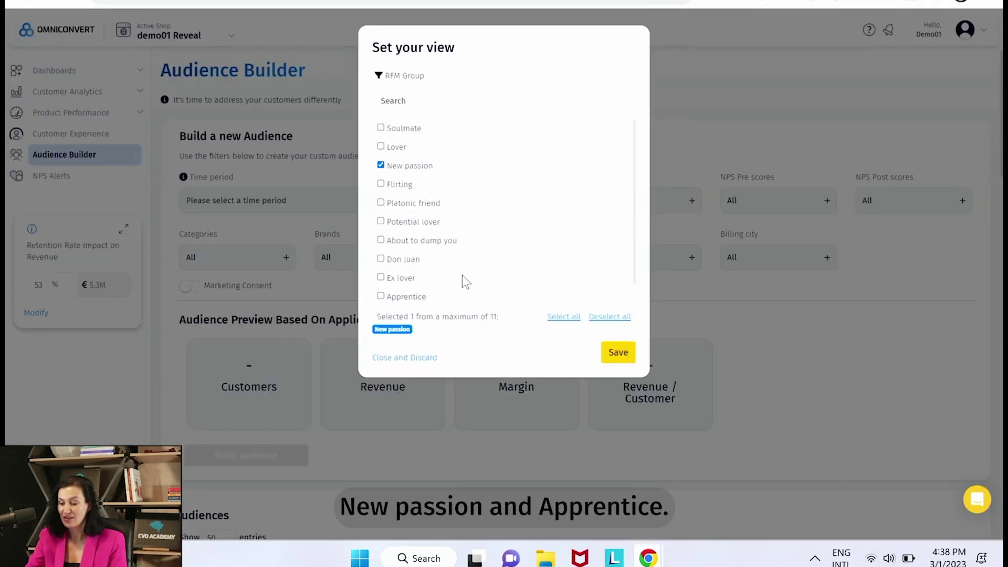
pyautogui.click(411, 298)
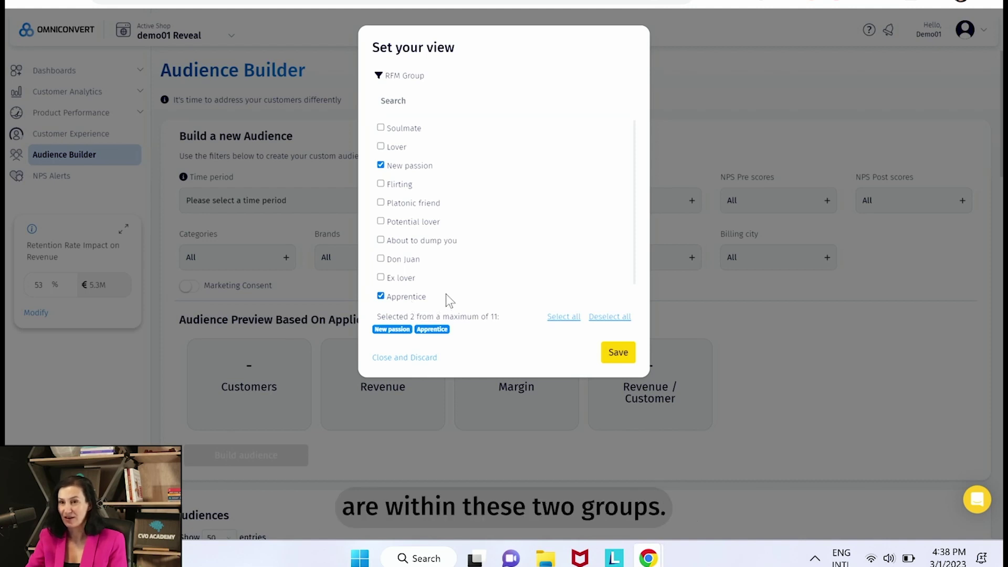
pyautogui.click(620, 353)
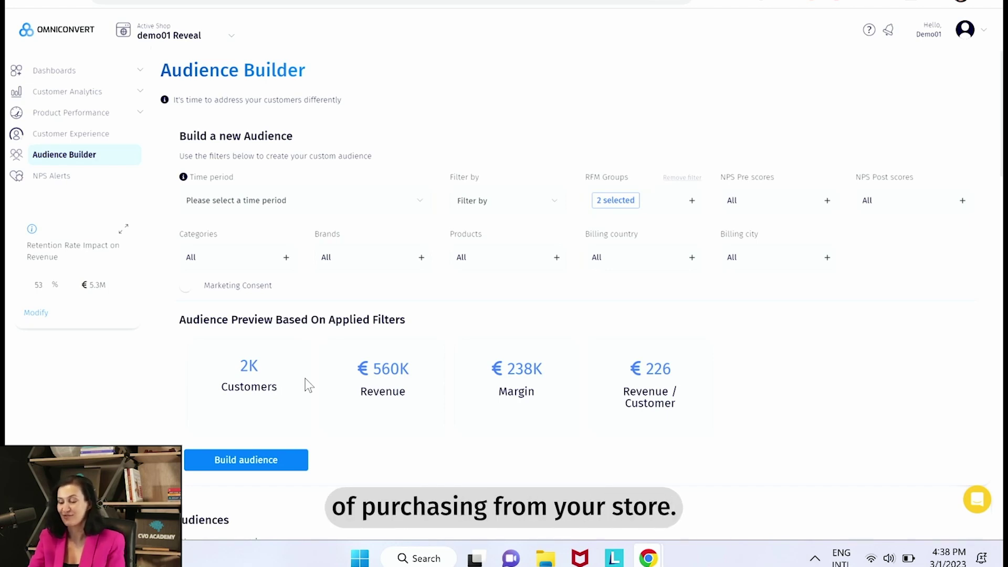
# - Build an audience from the filter and save it as 'Onboarding new customers', size 2472
pyautogui.scroll(-1, 304, 378)
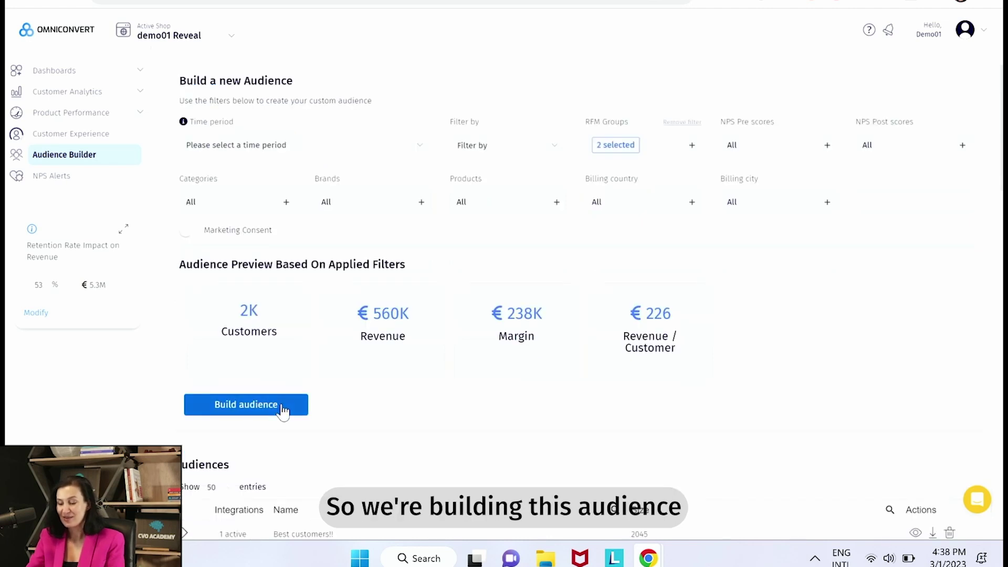
pyautogui.click(283, 408)
pyautogui.click(482, 292)
pyautogui.write('Onbo')
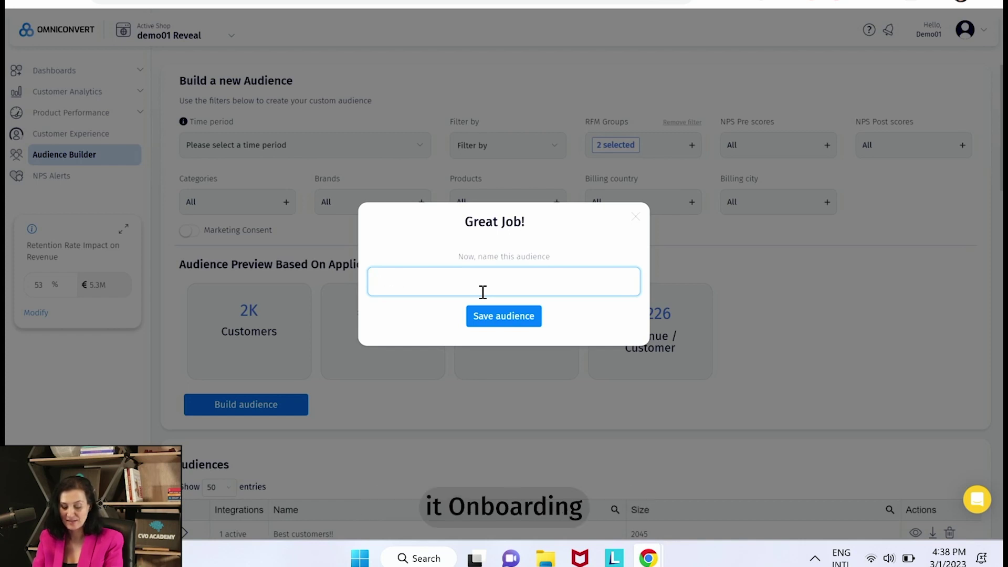
pyautogui.write('arding new ')
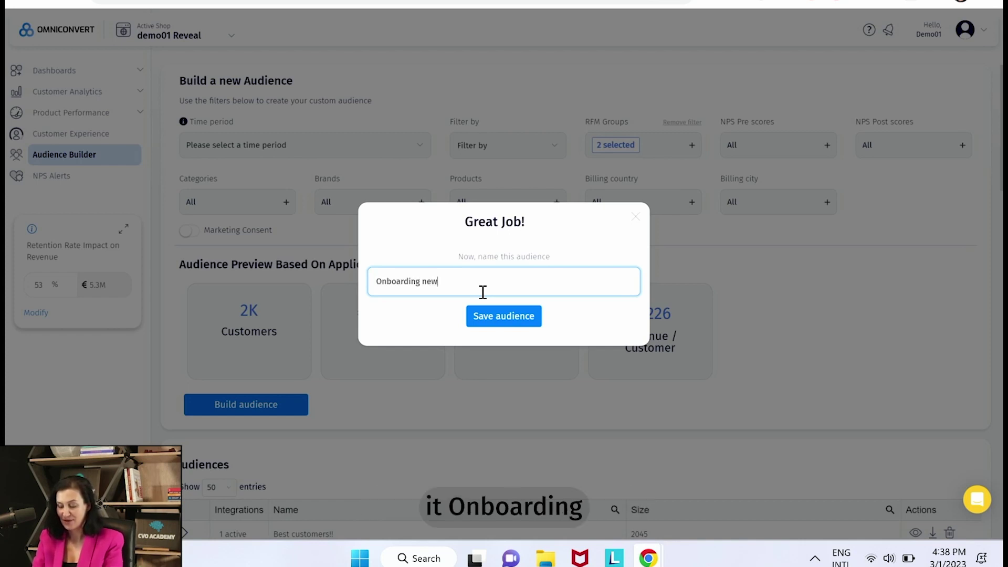
pyautogui.write('customers')
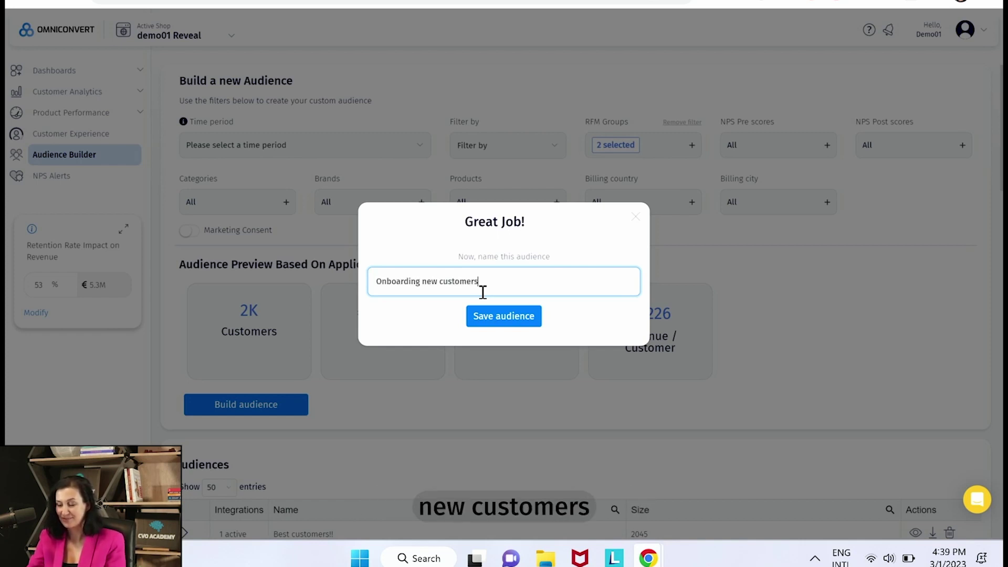
pyautogui.click(487, 320)
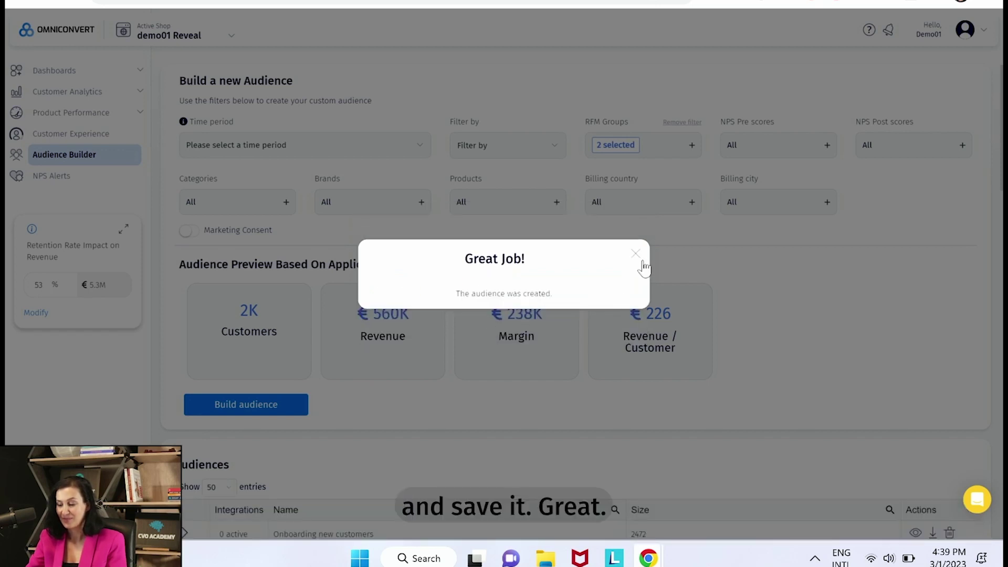
pyautogui.click(635, 254)
# - Expand the Onboarding new customers row to show its GoogleAds and Facebook/Instagram integrations
pyautogui.scroll(-2, 593, 441)
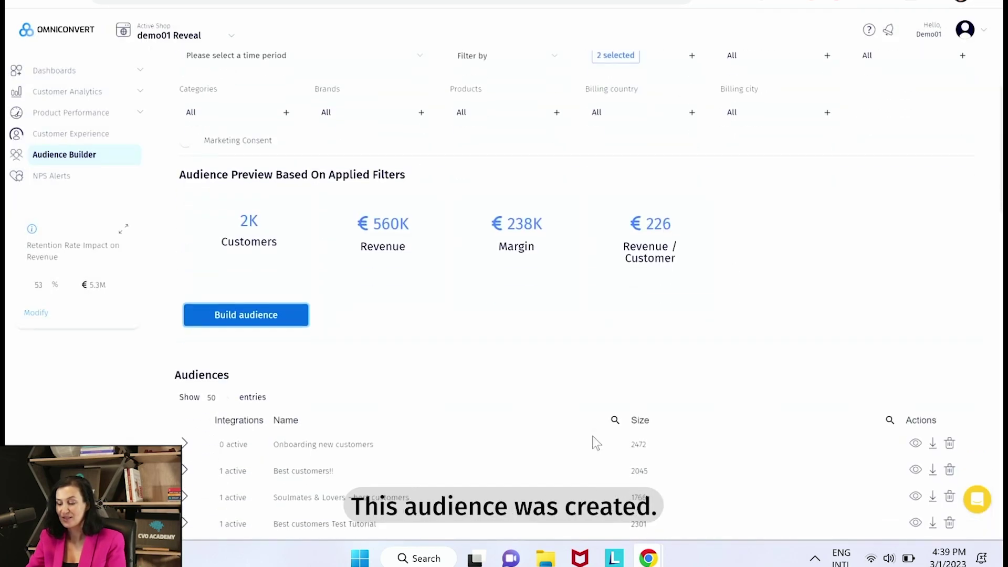
pyautogui.scroll(-1, 596, 442)
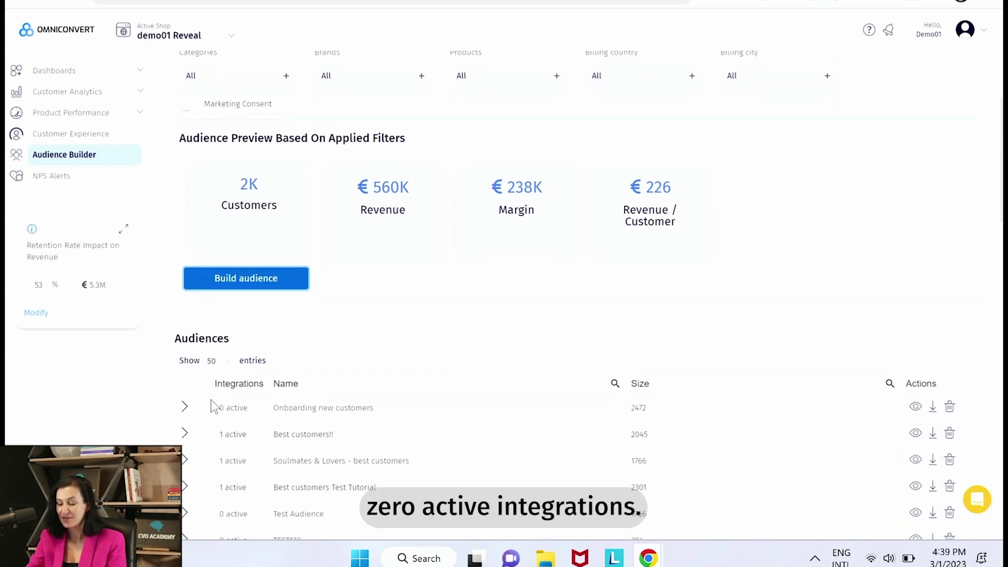
pyautogui.click(185, 408)
pyautogui.scroll(-1, 188, 415)
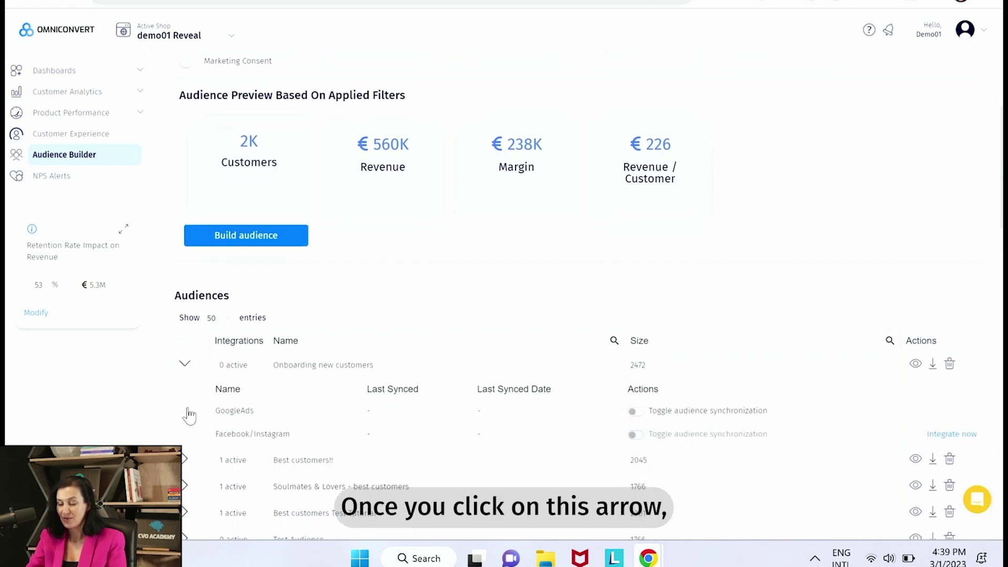
pyautogui.scroll(-1, 194, 399)
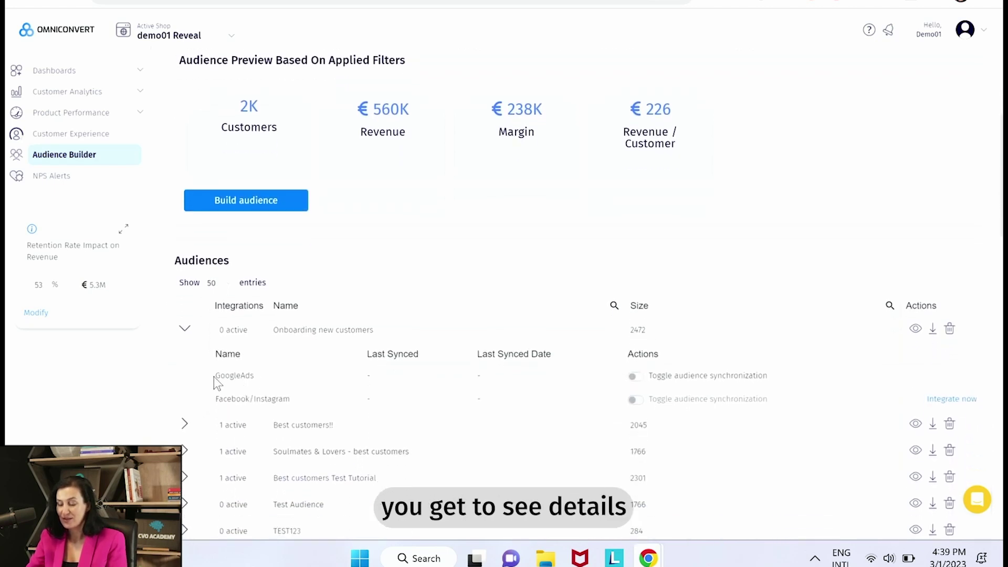
pyautogui.moveTo(214, 376); pyautogui.dragTo(259, 376)
pyautogui.moveTo(214, 401); pyautogui.dragTo(298, 402)
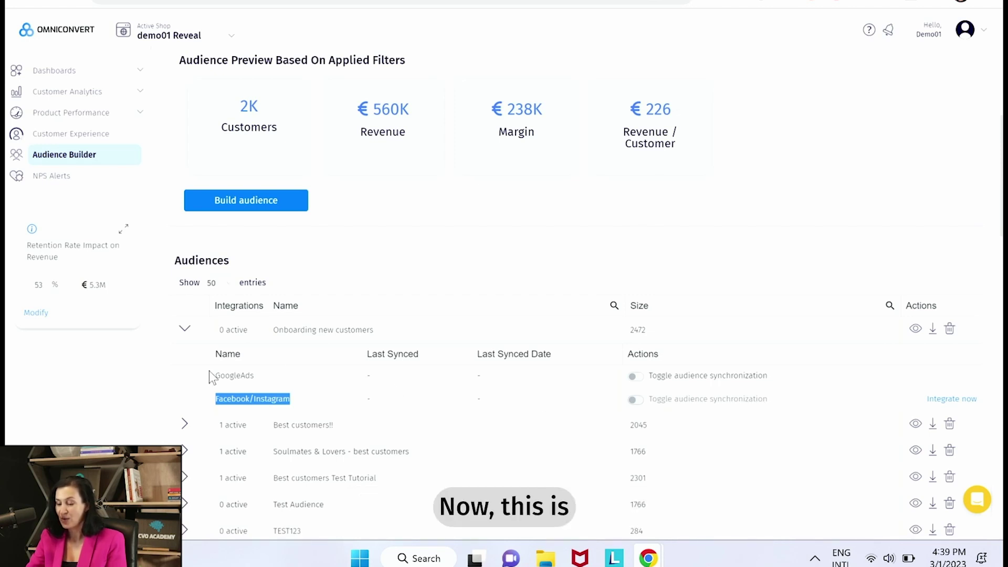
# - Switch on GoogleAds sync for Onboarding new customers, giving it 1 active integration
pyautogui.moveTo(209, 376); pyautogui.dragTo(261, 374)
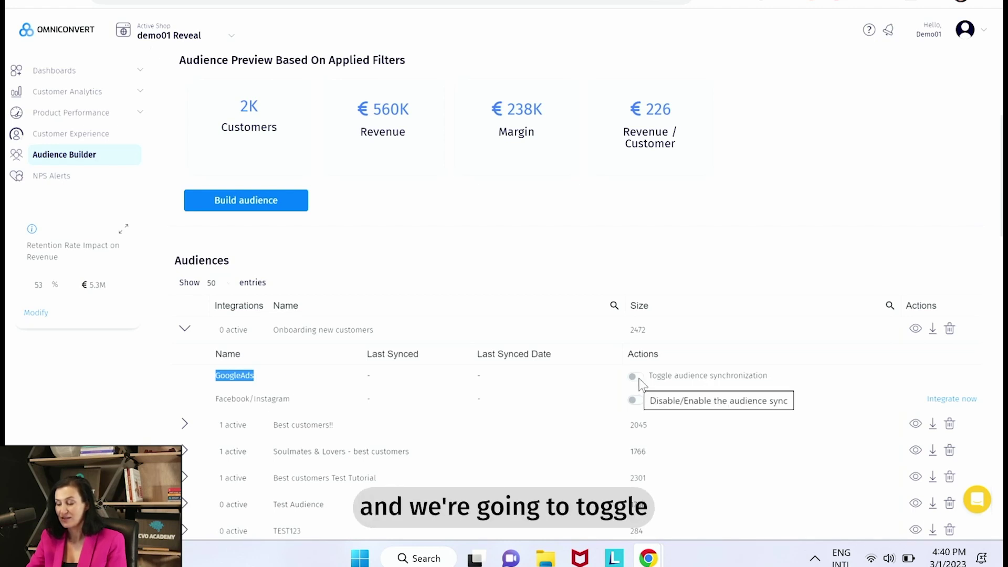
pyautogui.click(637, 377)
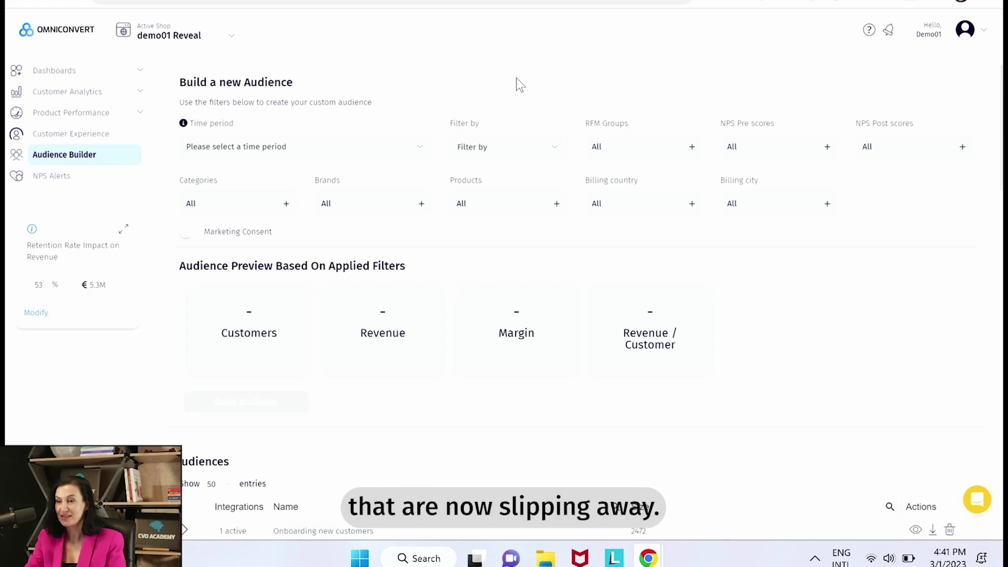
pyautogui.click(690, 148)
pyautogui.click(448, 242)
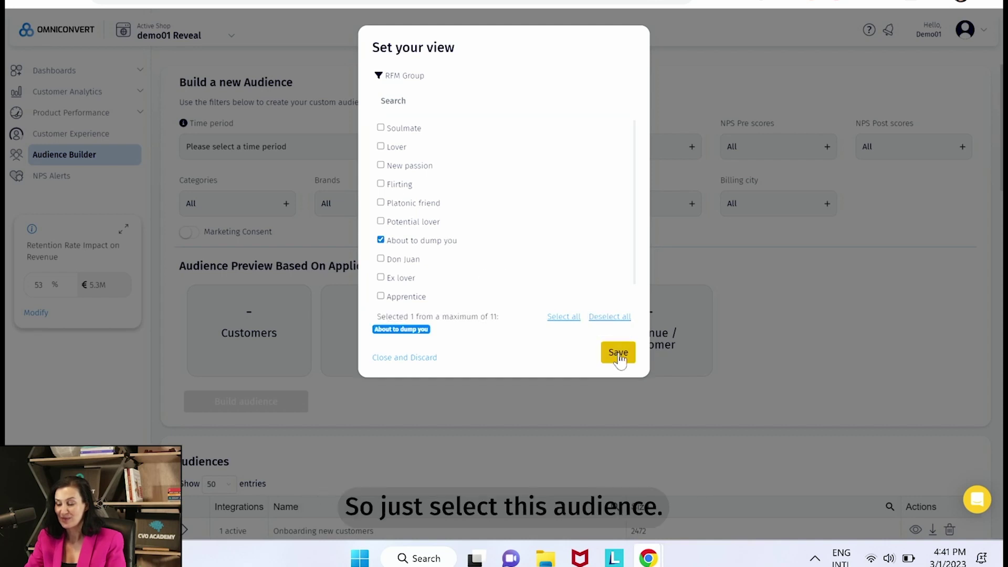
pyautogui.click(619, 354)
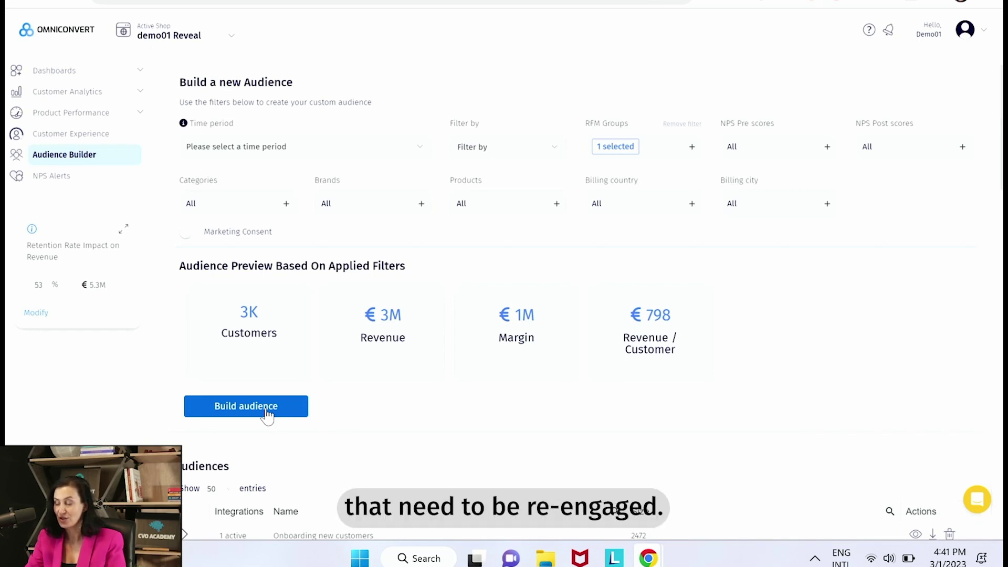
pyautogui.click(671, 125)
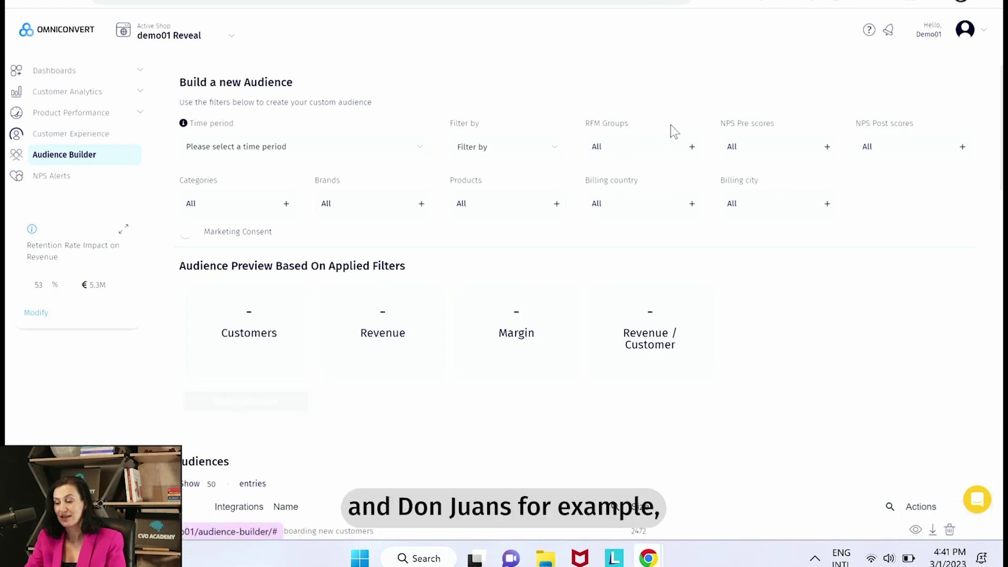
pyautogui.click(641, 158)
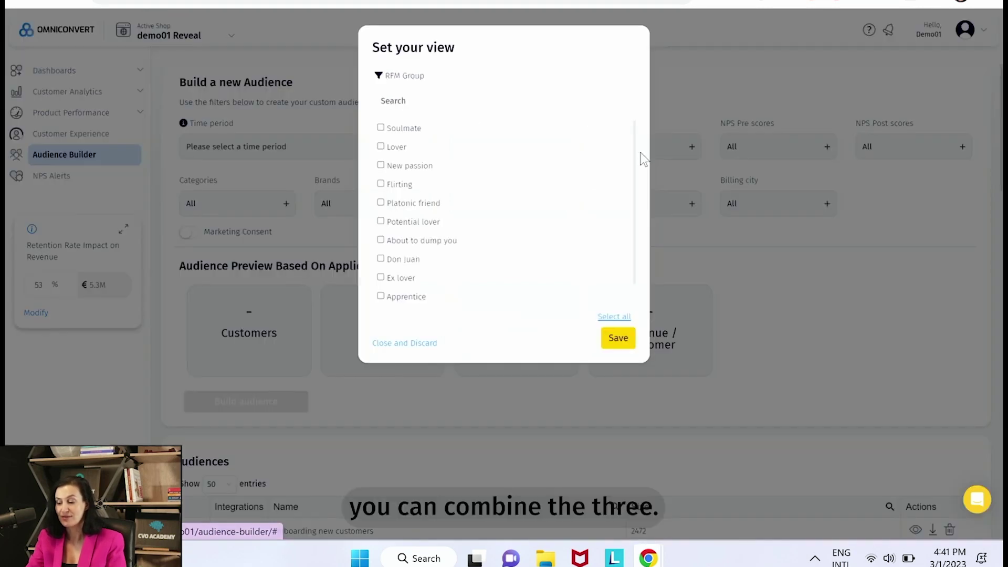
pyautogui.click(421, 240)
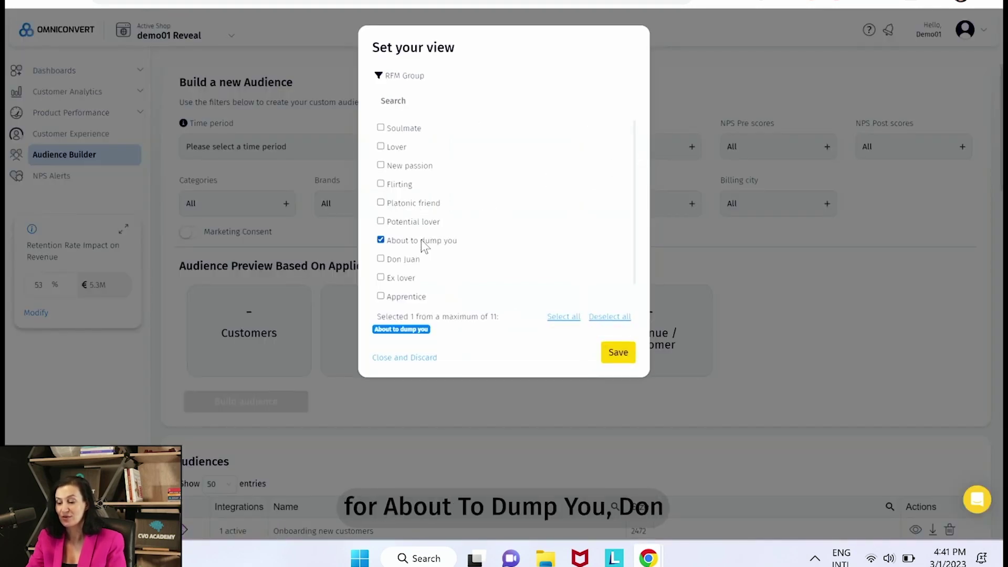
pyautogui.click(411, 259)
pyautogui.click(404, 278)
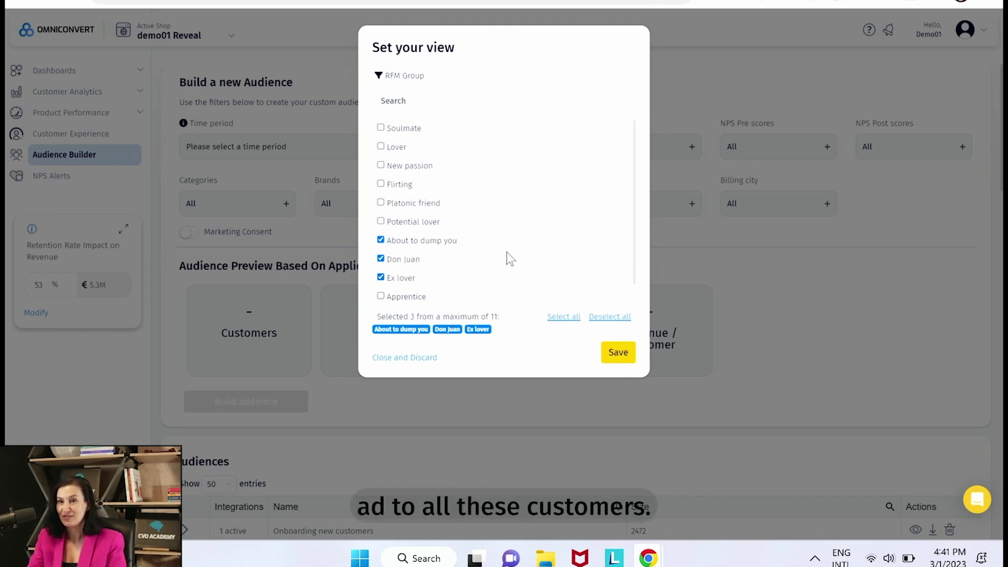
pyautogui.click(407, 358)
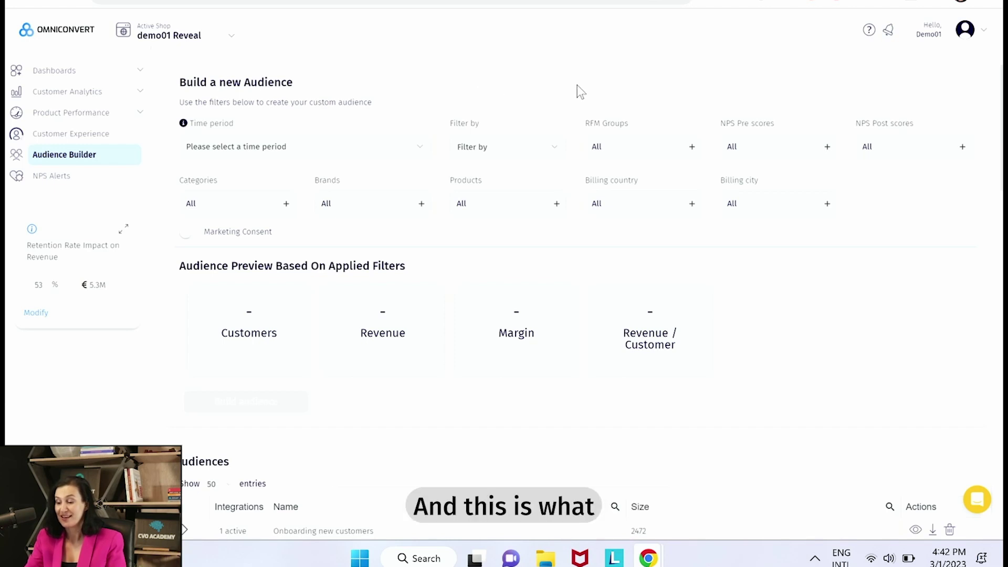
# - Tick Soulmate, Lover, New passion and Ex lover in the RFM Group picker
pyautogui.click(661, 149)
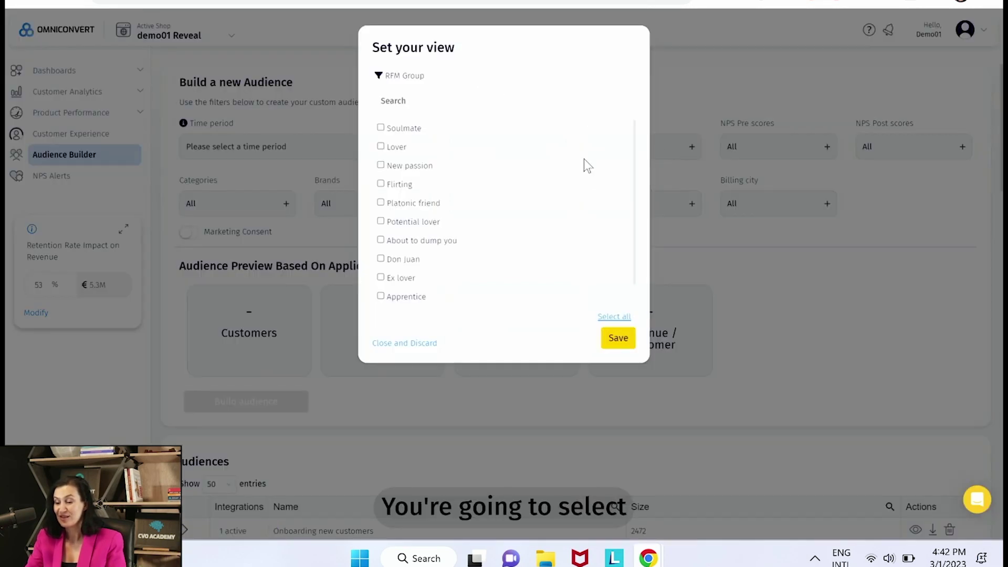
pyautogui.click(409, 129)
pyautogui.click(393, 148)
pyautogui.click(397, 167)
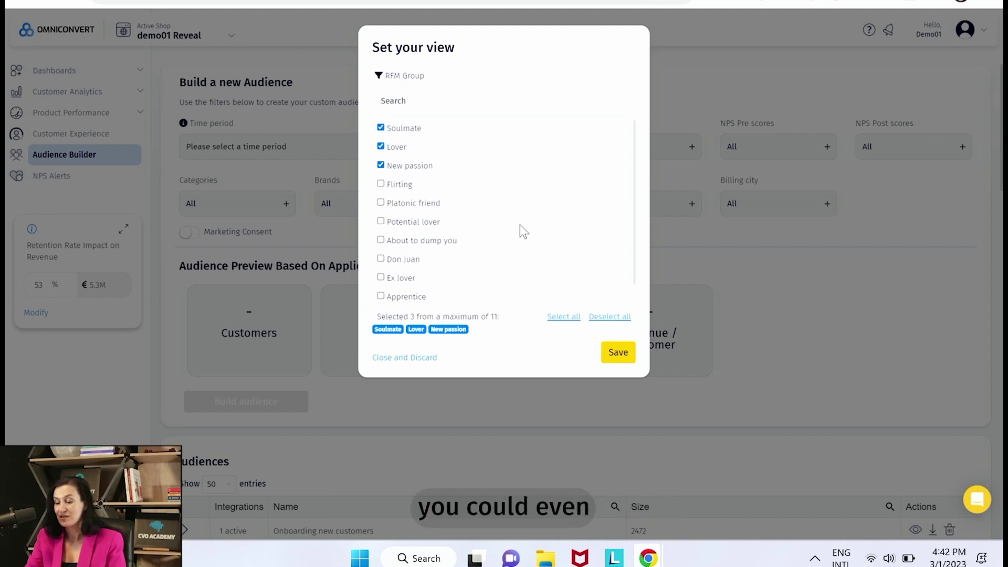
pyautogui.click(407, 280)
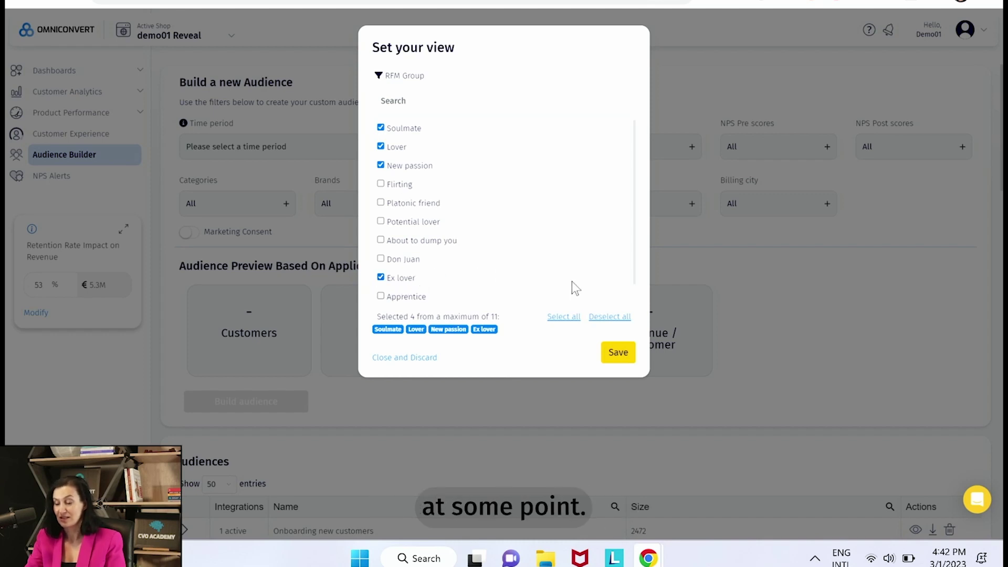
# - Apply the four groups and save them as audience 'Best customers top 3 audiences', size 2580
pyautogui.click(625, 355)
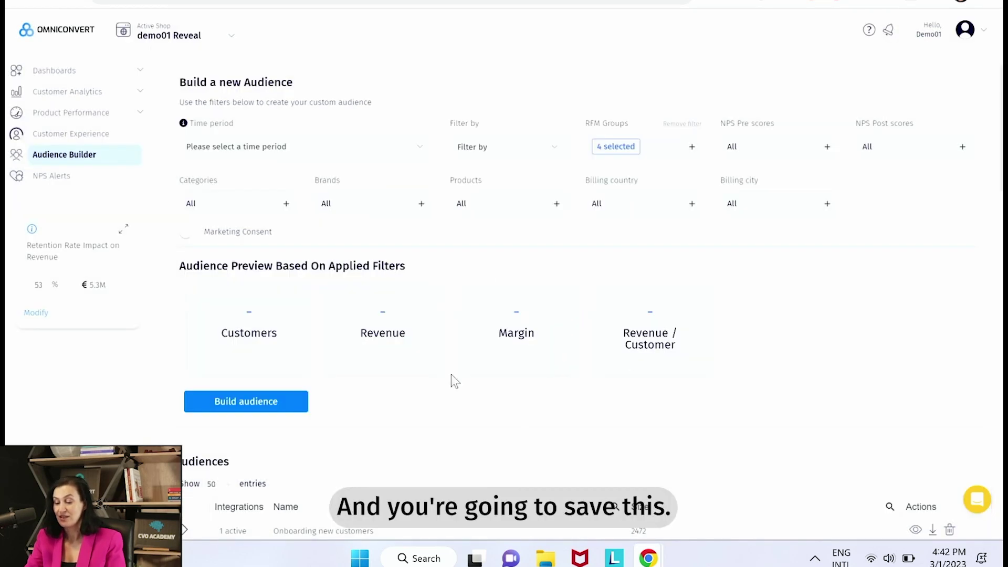
pyautogui.click(279, 409)
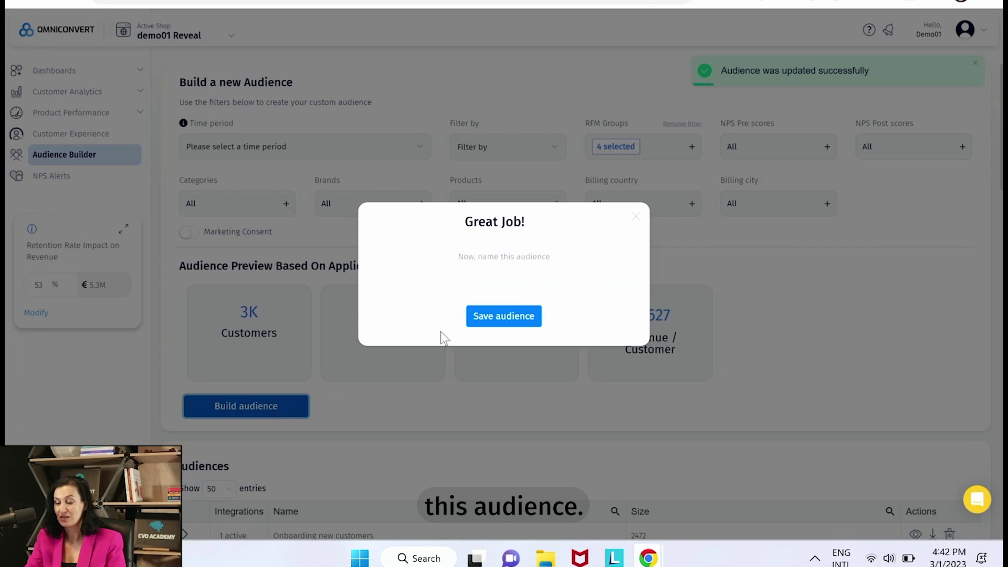
pyautogui.click(450, 284)
pyautogui.write('Best customers top 3 audiences')
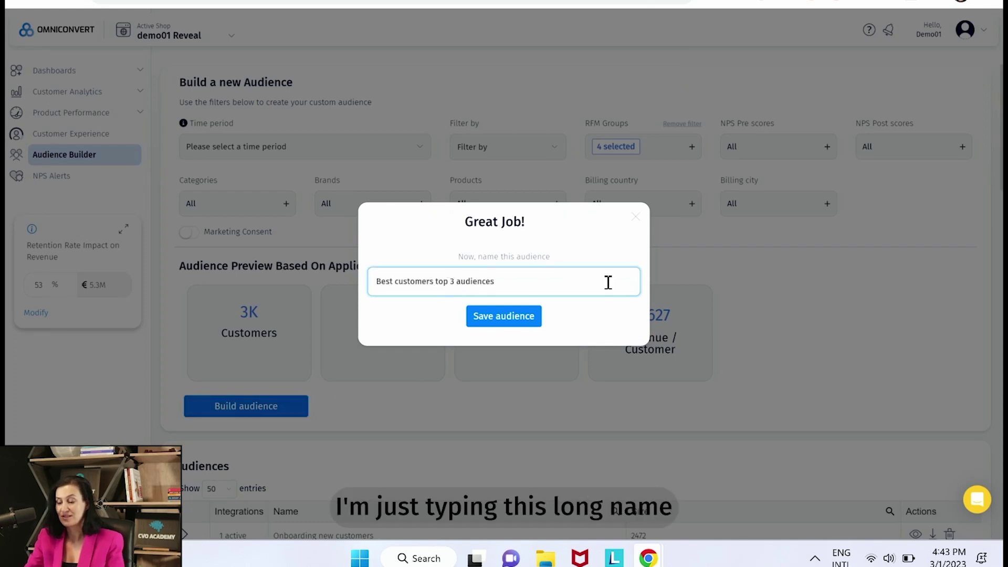
pyautogui.click(522, 318)
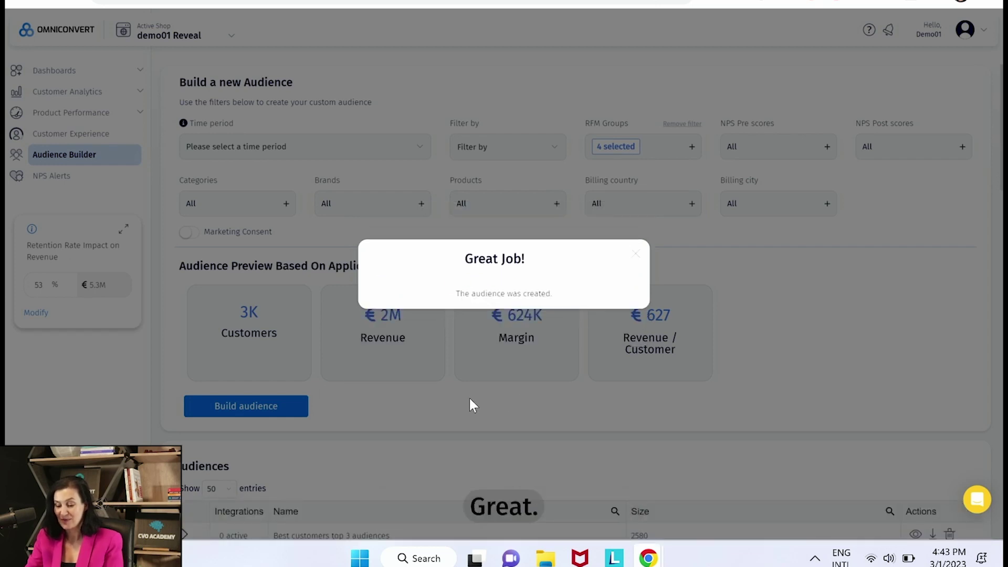
# - Expand the Best customers top 3 audiences row to show its GoogleAds and Facebook/Instagram integrations
pyautogui.click(636, 255)
pyautogui.scroll(-3, 590, 460)
pyautogui.click(184, 409)
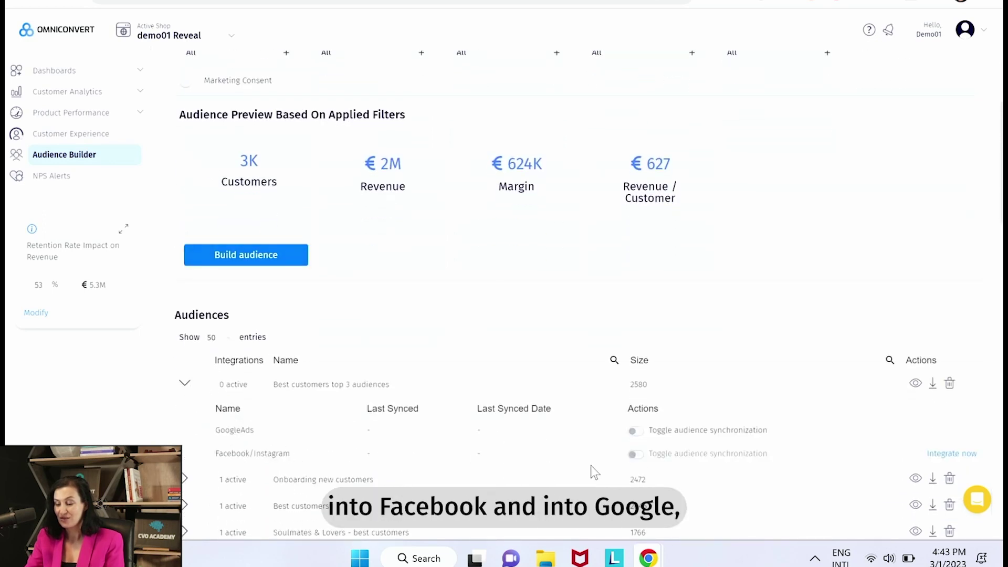